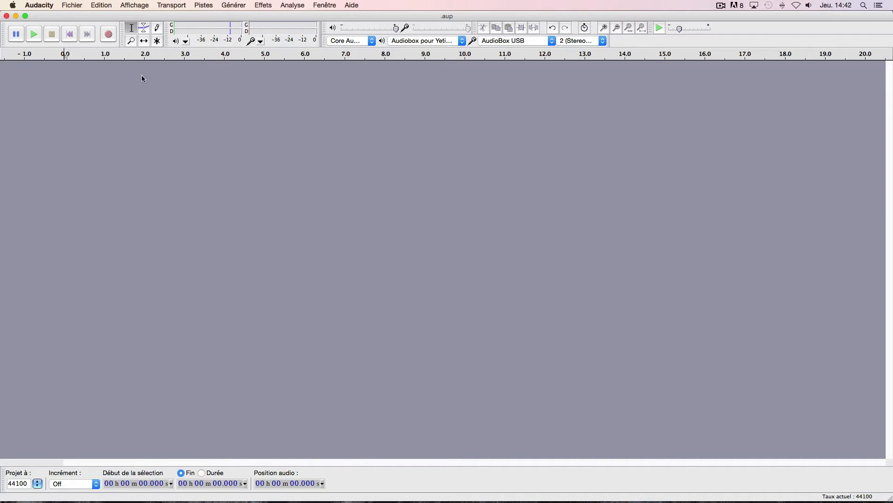
# - Import the audio file Cantus_Firmus_Monks from the Bureau folder
pyautogui.click(72, 5)
pyautogui.moveTo(176, 114)
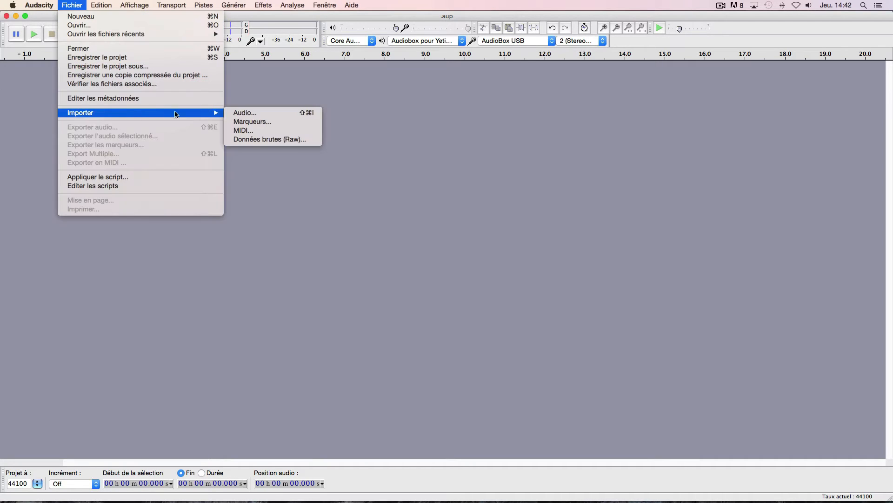
pyautogui.click(252, 113)
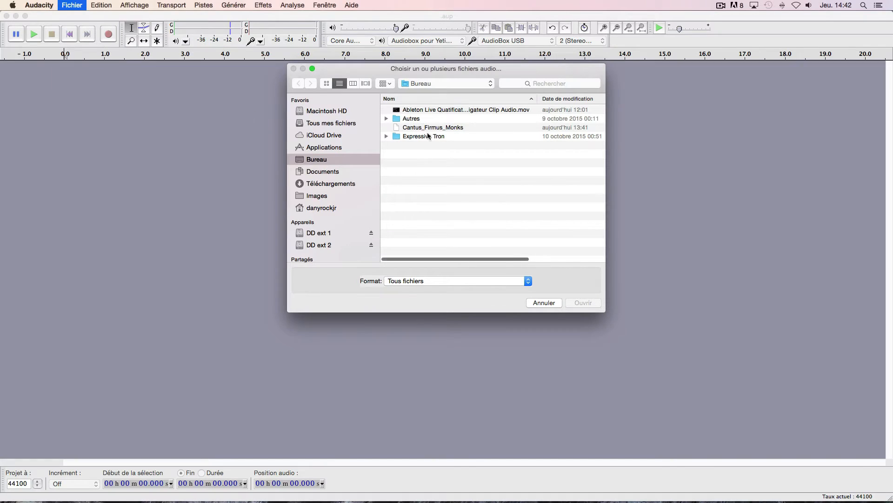
pyautogui.click(430, 126)
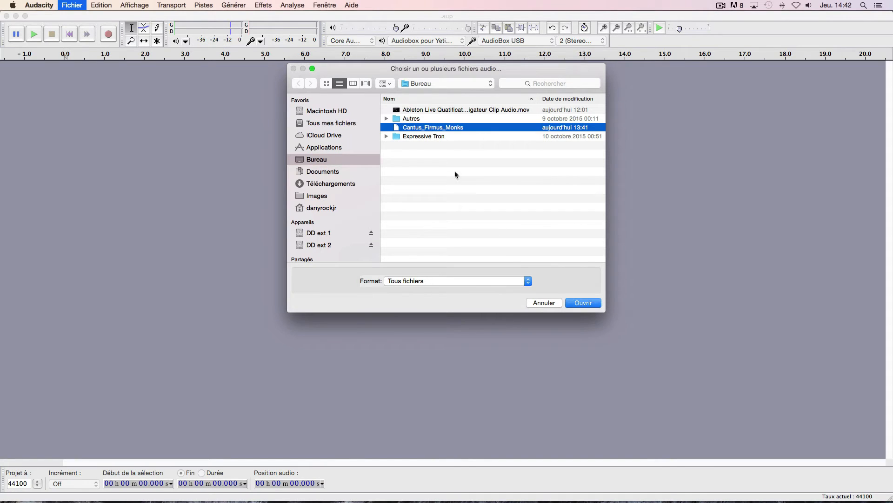
pyautogui.click(582, 303)
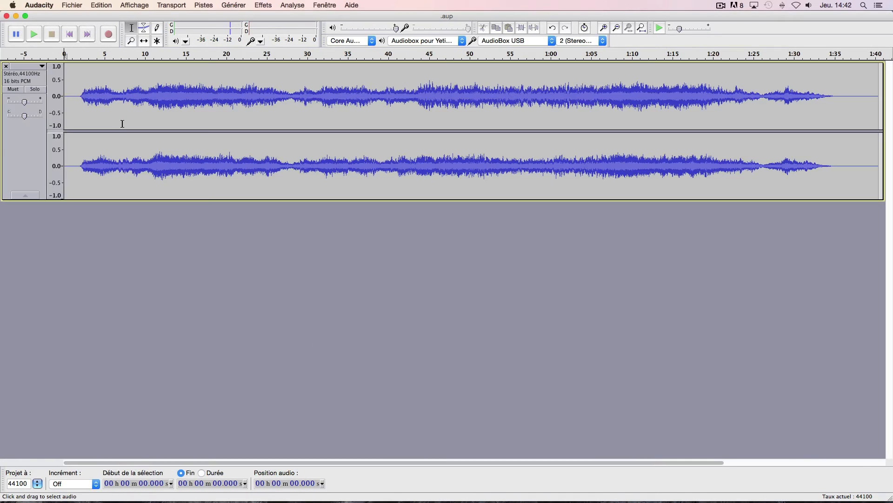
# - Delete about 1.95 s of silence at the start of the stereo track and play the trimmed beginning
pyautogui.moveTo(80, 94); pyautogui.dragTo(37, 98)
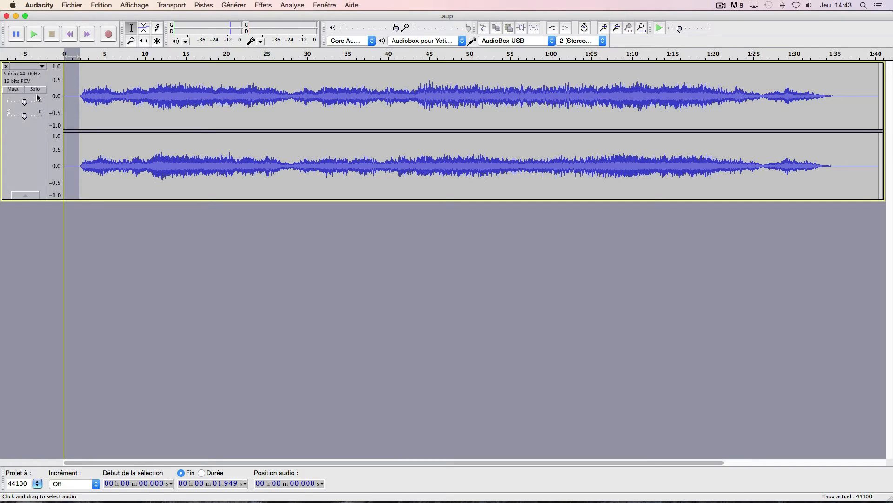
pyautogui.press('Delete')
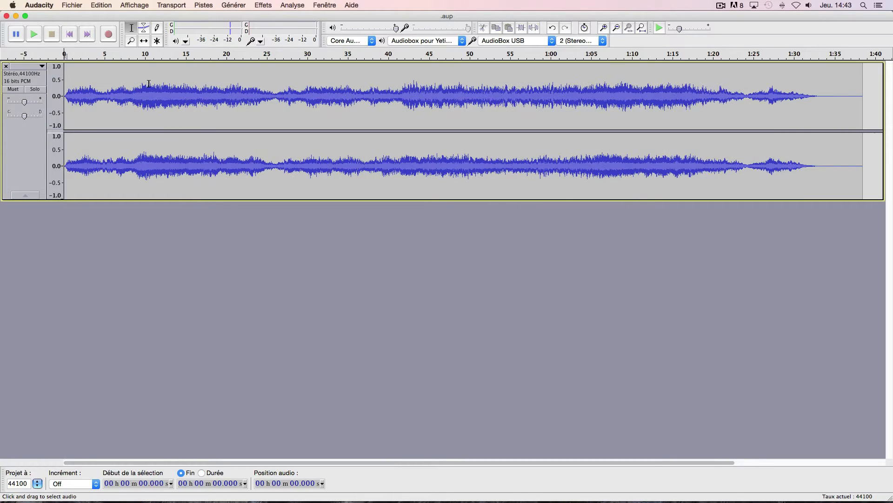
pyautogui.click(68, 36)
pyautogui.click(34, 35)
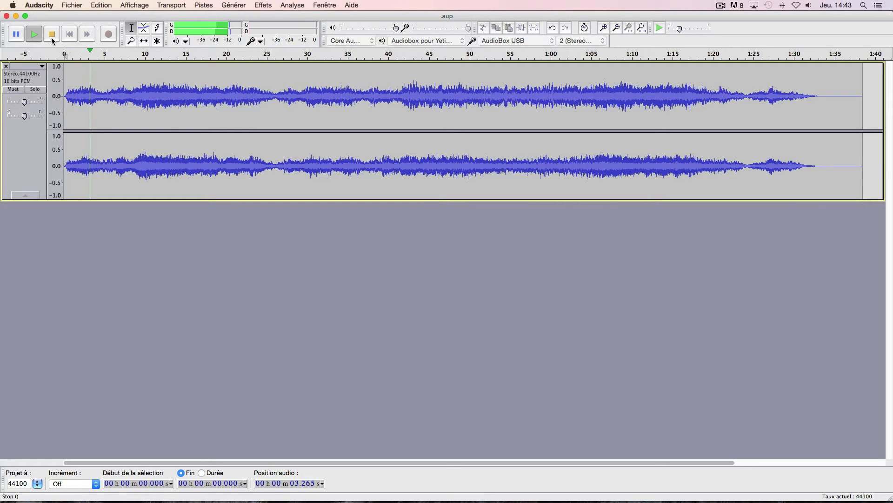
pyautogui.click(52, 34)
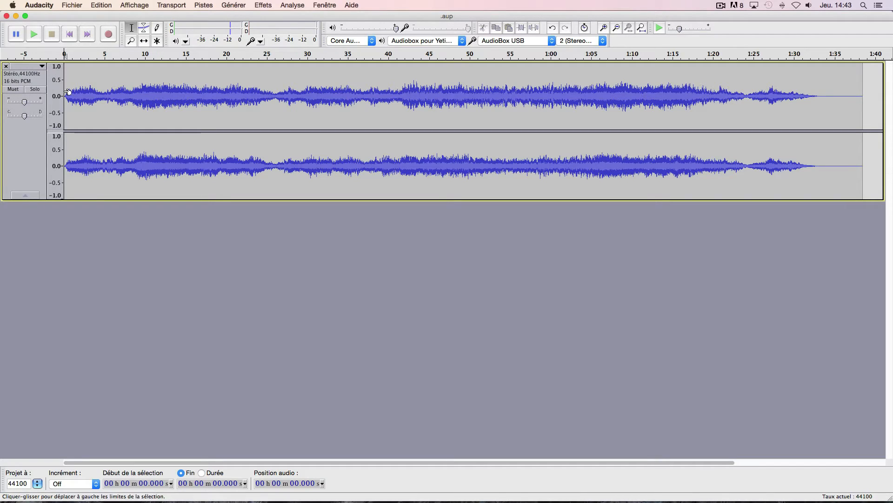
# - Try splitting the stereo track into separate left and right channel tracks, and undo the split
pyautogui.click(42, 67)
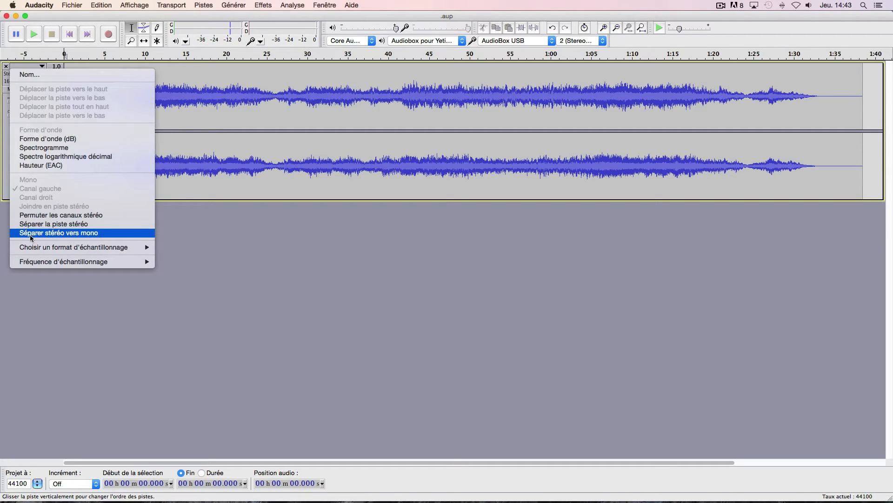
pyautogui.click(86, 224)
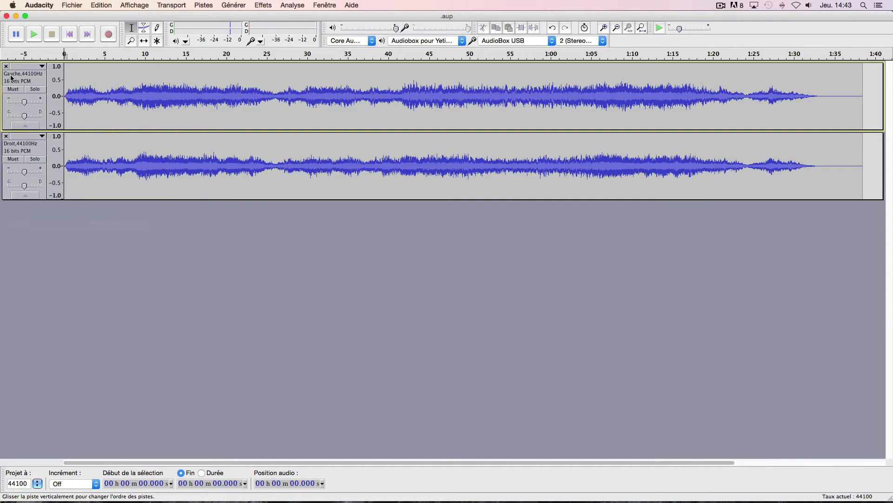
pyautogui.click(42, 67)
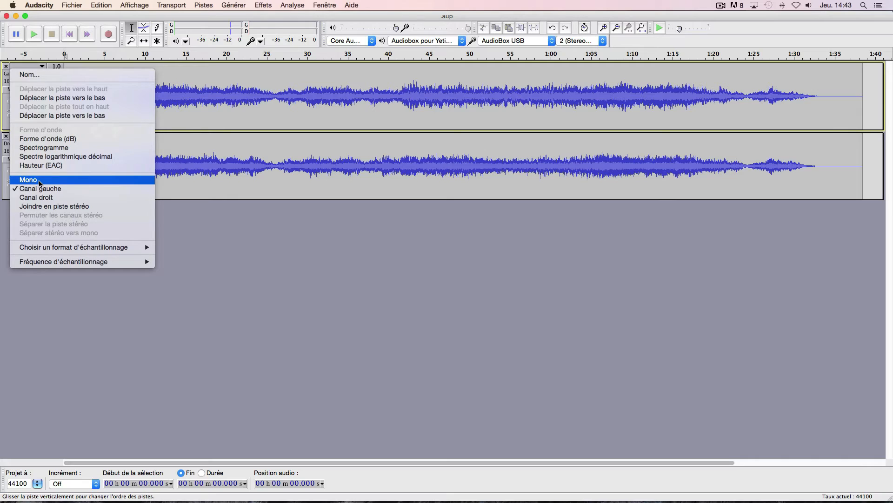
pyautogui.click(197, 256)
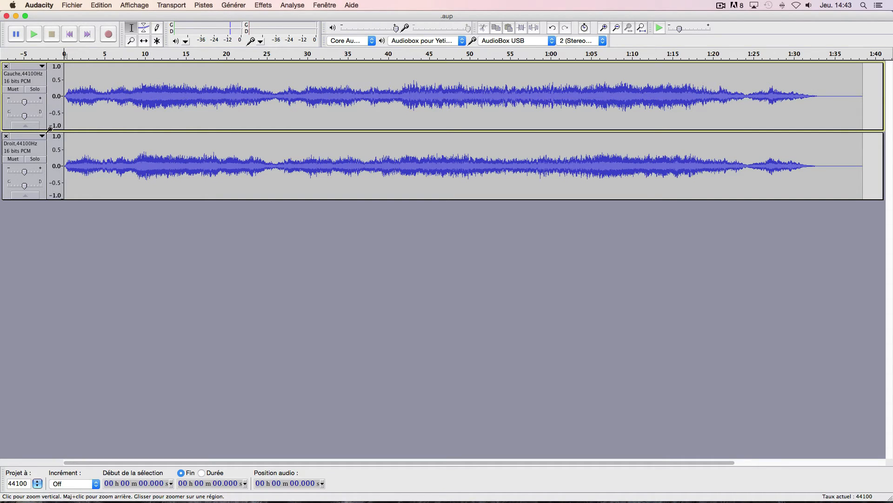
pyautogui.press('super+z')
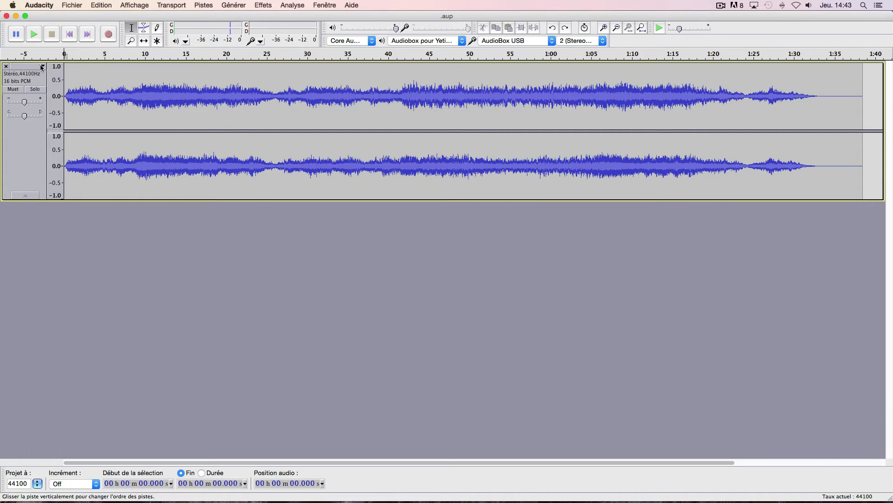
# - Split the stereo track into two mono tracks
pyautogui.click(42, 67)
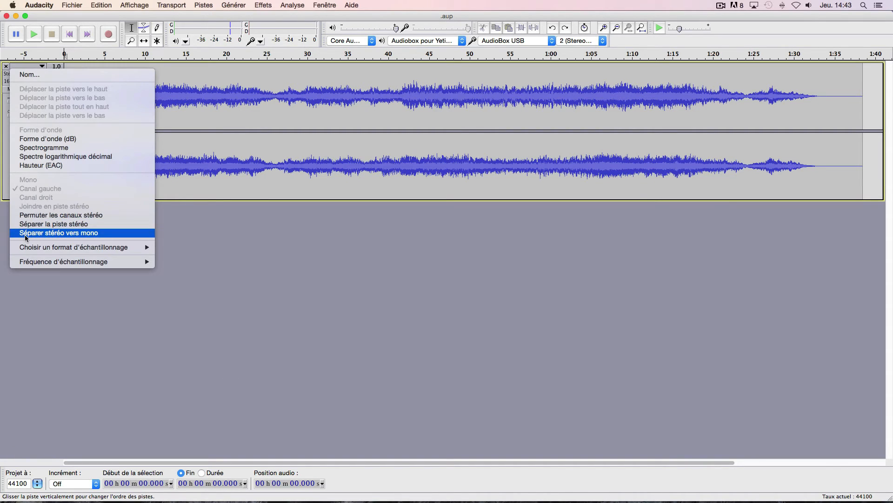
pyautogui.click(58, 233)
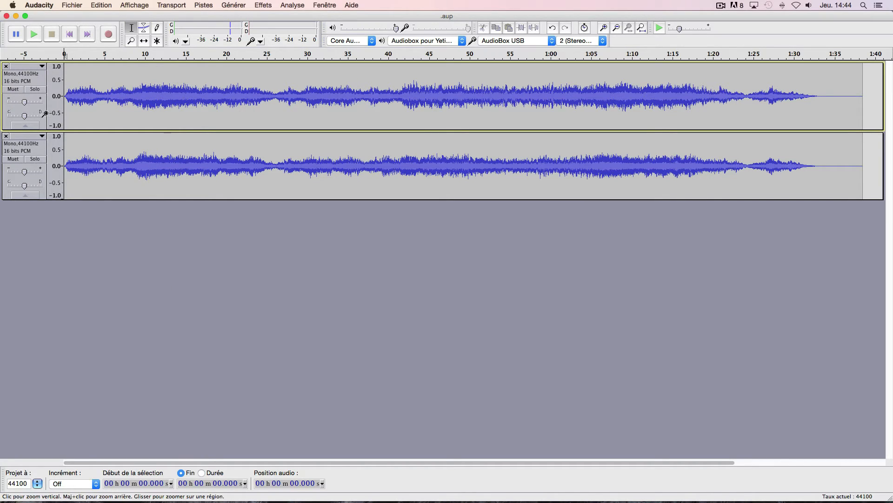
# - Select both mono tracks in full and mix and render them to a new track
pyautogui.click(38, 80)
pyautogui.click(108, 231)
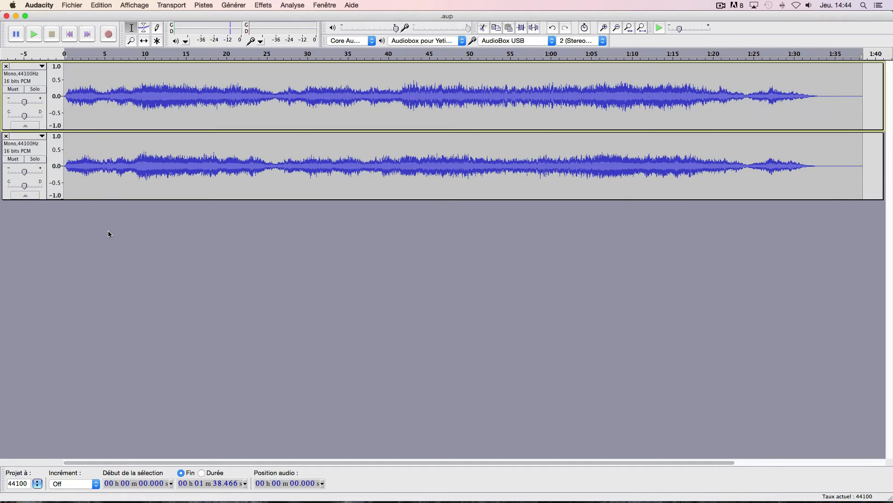
pyautogui.click(40, 80)
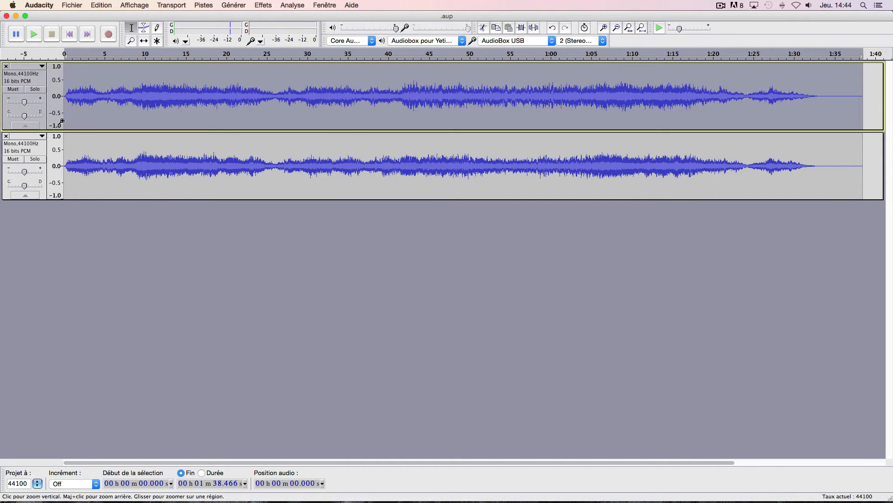
pyautogui.click(42, 154)
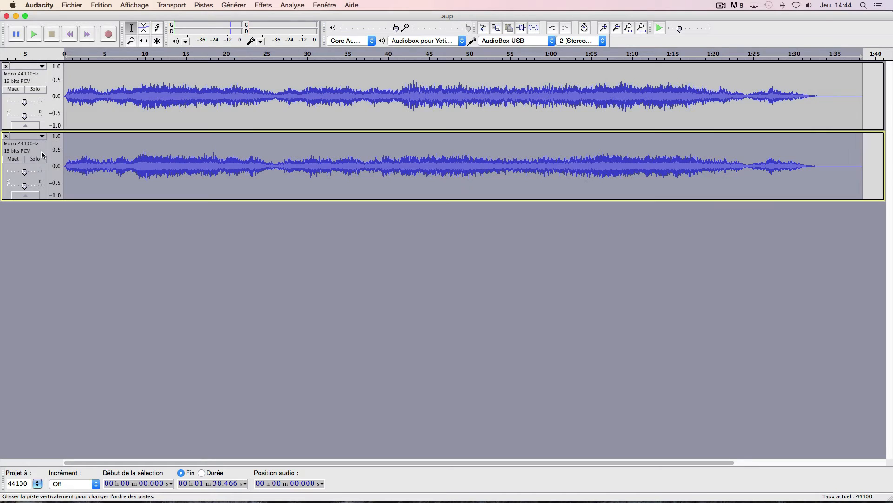
pyautogui.click(41, 79)
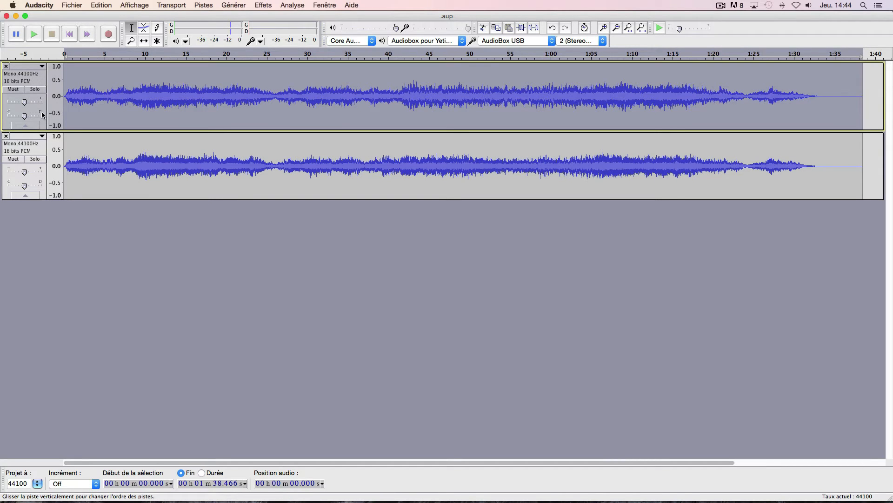
pyautogui.keyDown('shift'); pyautogui.click(41, 152); pyautogui.keyUp('shift')
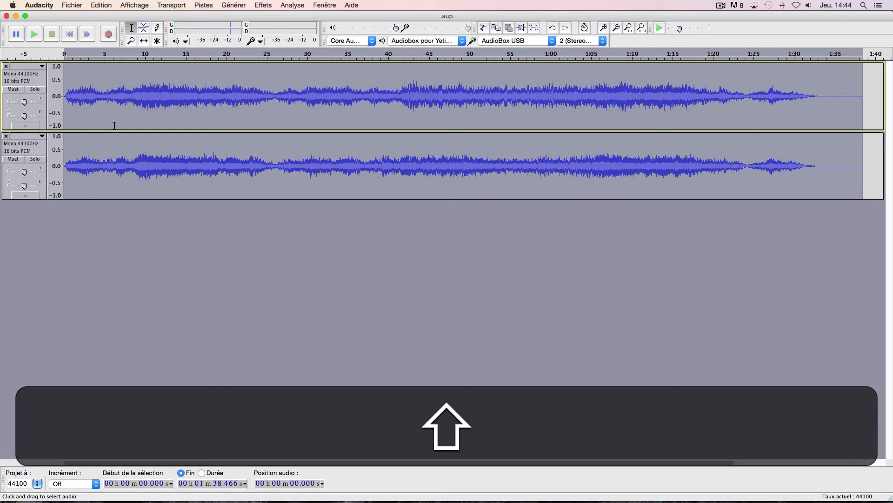
pyautogui.click(203, 5)
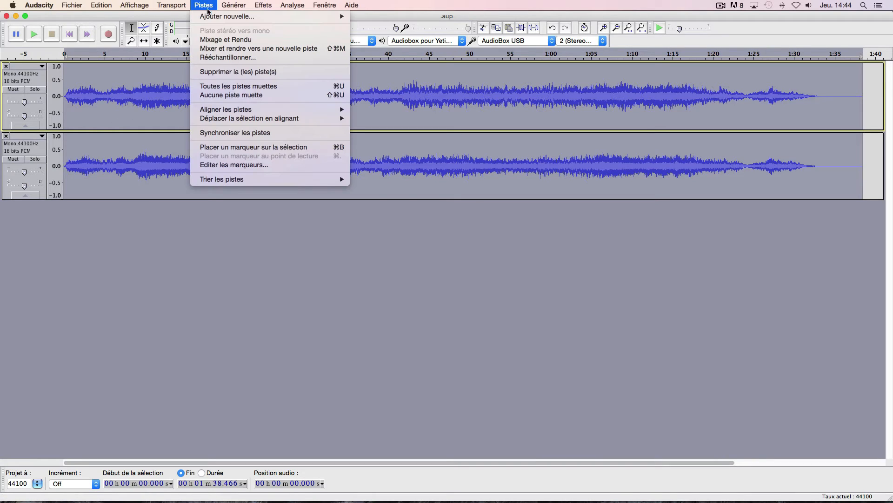
pyautogui.click(212, 49)
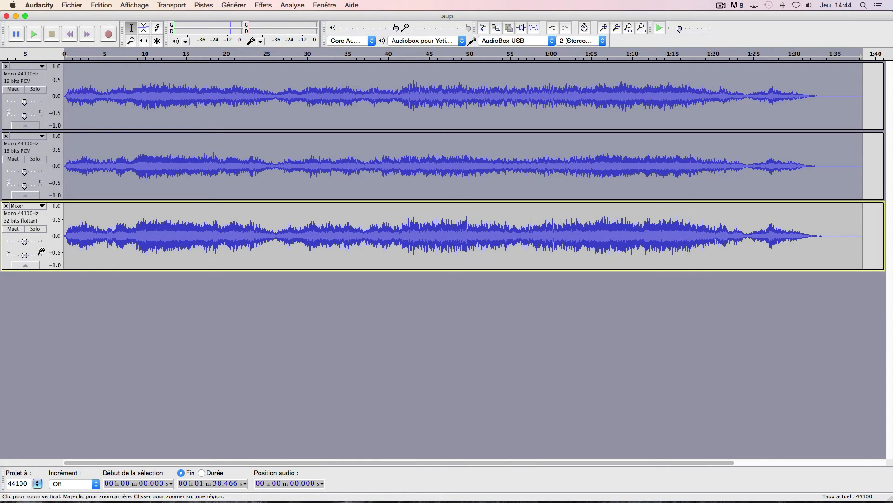
# - Solo the mixed track, play its first seconds and return to the start
pyautogui.click(36, 230)
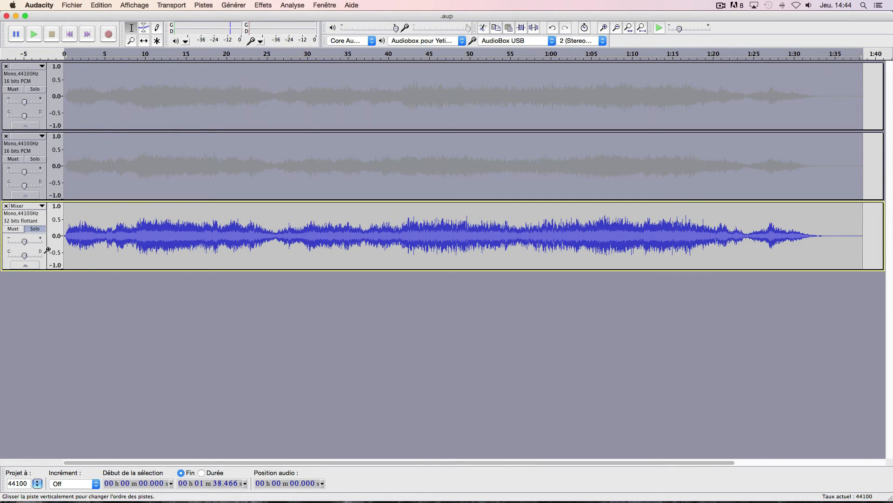
pyautogui.click(34, 35)
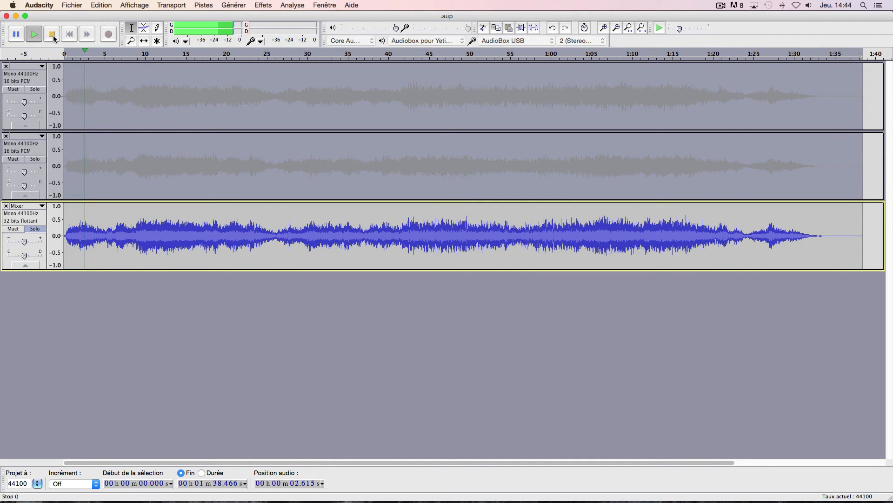
pyautogui.click(52, 35)
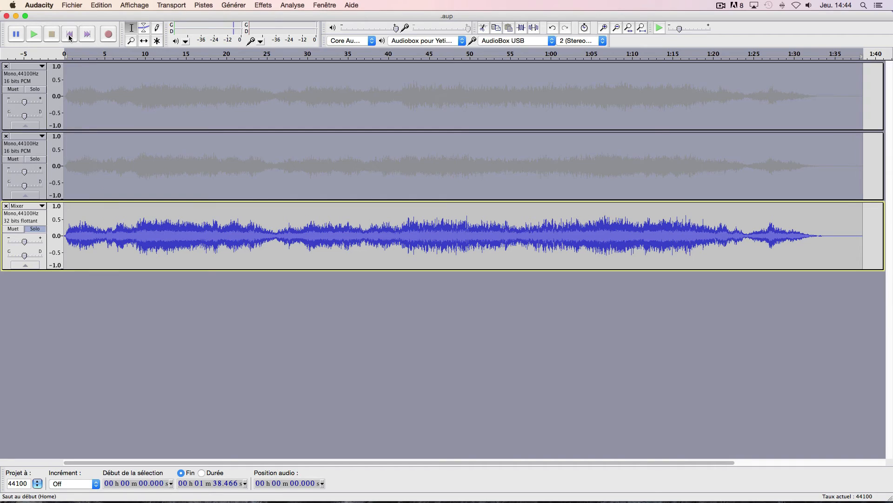
pyautogui.click(70, 34)
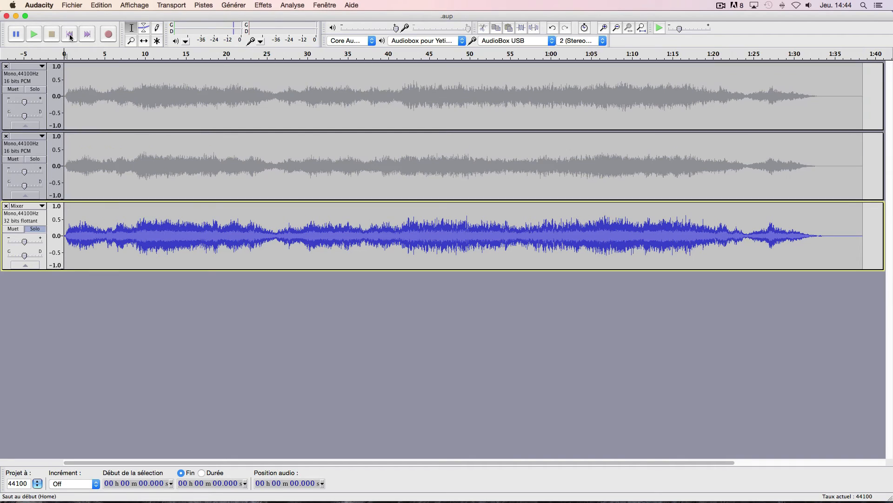
# - Select the mixed track and remove the two original mono tracks above it
pyautogui.click(40, 216)
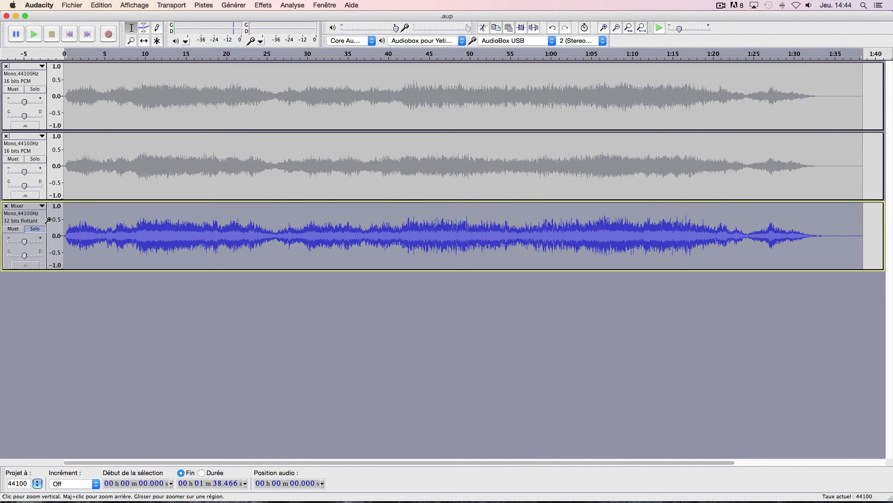
pyautogui.click(5, 66)
pyautogui.click(6, 66)
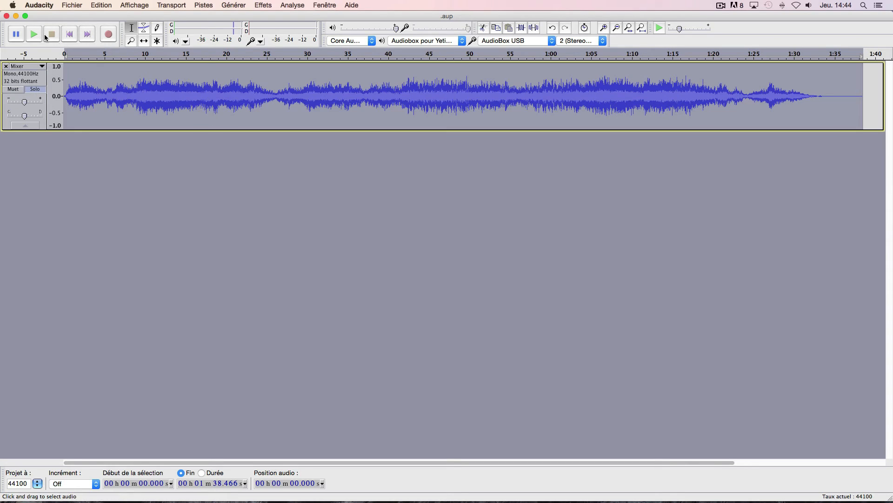
# - Export the audio to Bureau as "Conversion Mono" in AIFF (Apple) signed 16-bit PCM format, accepting the existing metadata
pyautogui.click(71, 6)
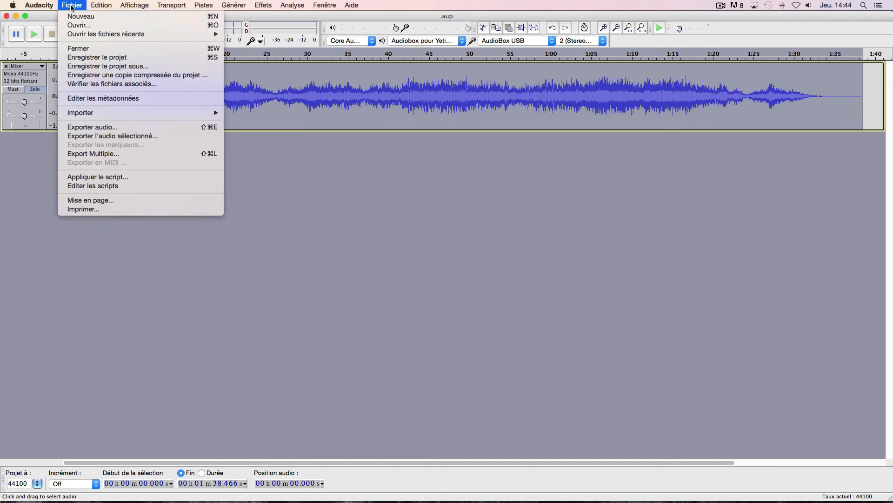
pyautogui.click(123, 127)
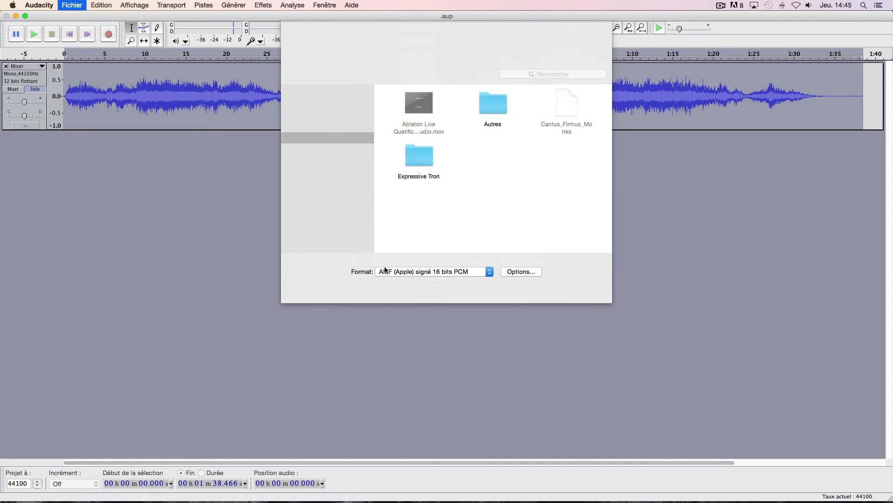
pyautogui.click(390, 272)
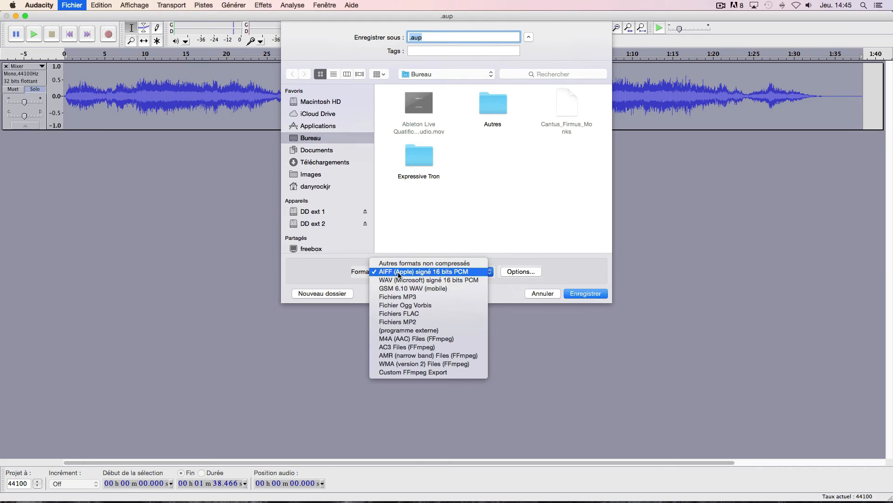
pyautogui.click(411, 270)
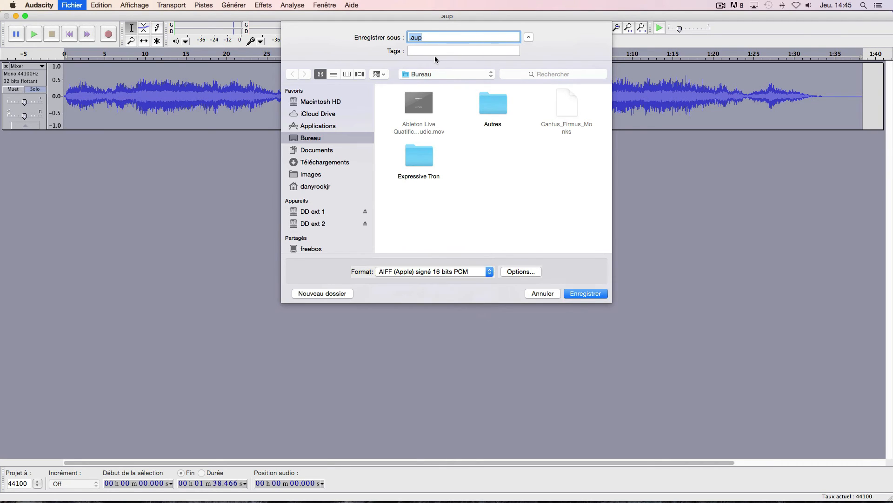
pyautogui.write('Conversion Mono')
pyautogui.click(575, 294)
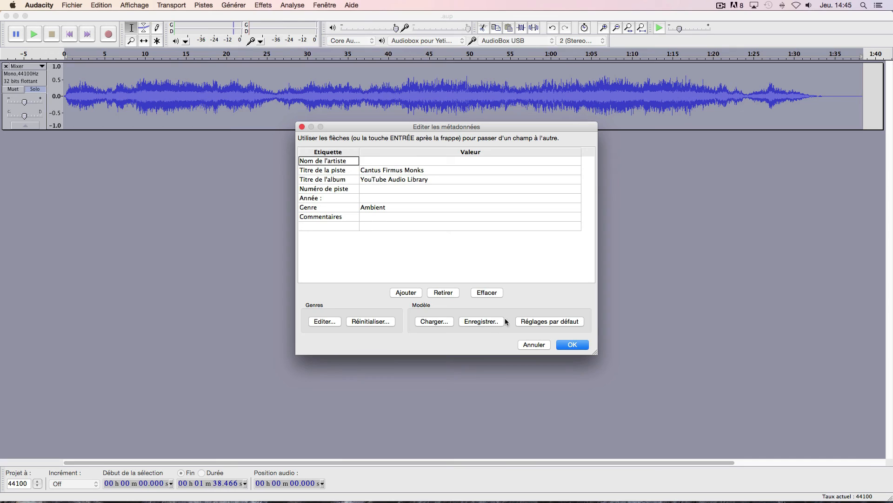
pyautogui.click(571, 345)
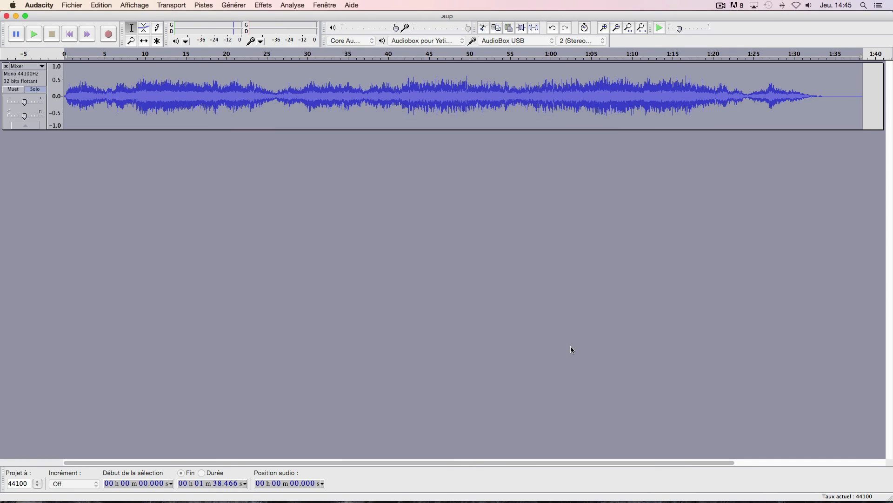